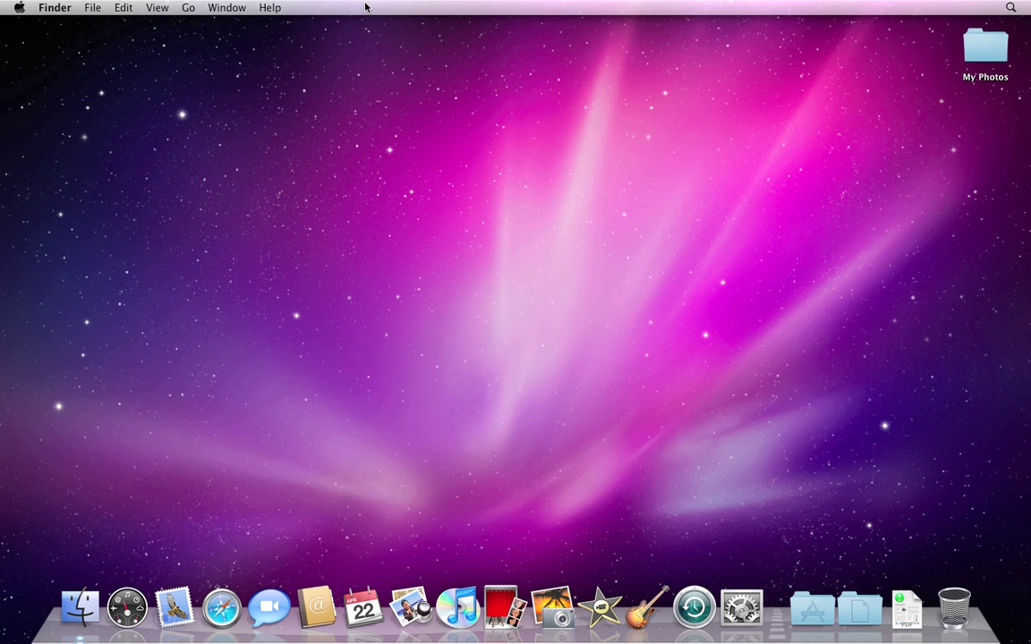
- Import the My Photos folder's 42 photos by dropping it onto the iPhoto Dock icon
{"action": "left_click_drag", "start_coordinate": [980, 56], "coordinate": [559, 616]}
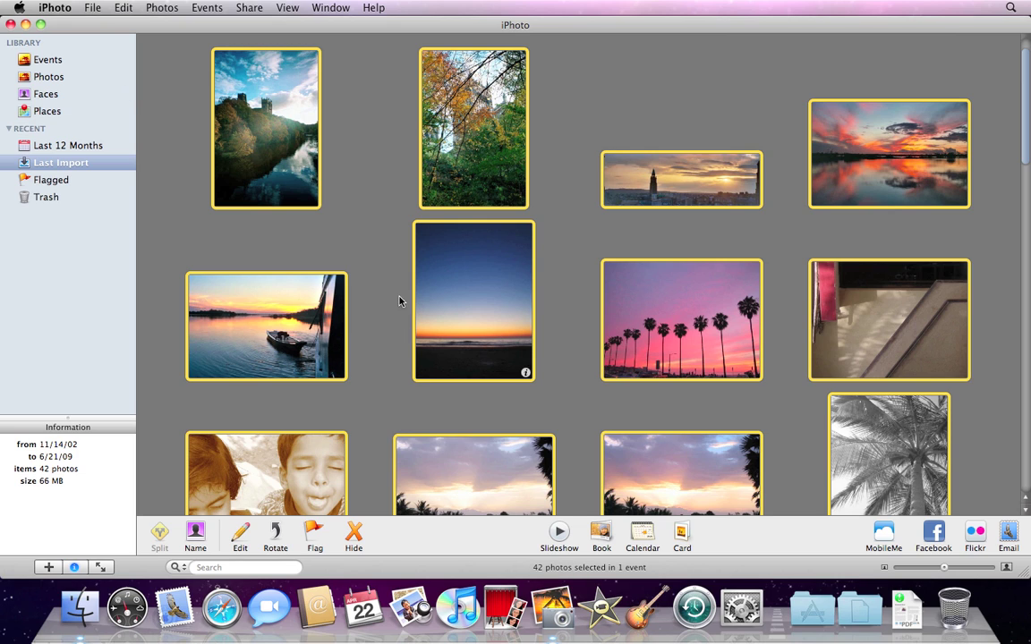
- Deselect the imports, browse all 42 photos in the Photos view, then return to Events
{"action": "left_click", "coordinate": [372, 144]}
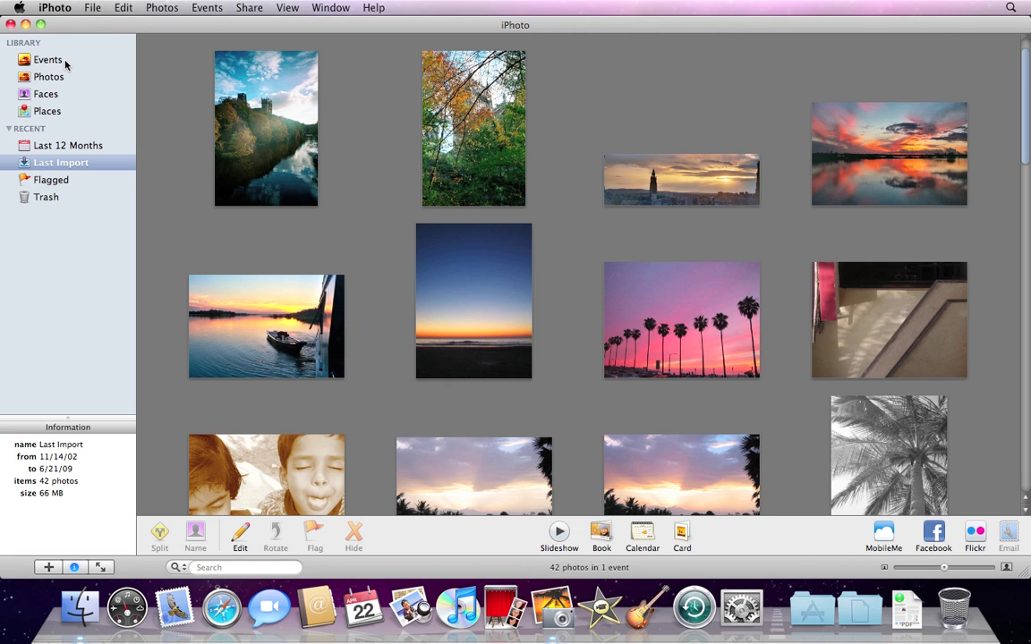
{"action": "left_click", "coordinate": [65, 65]}
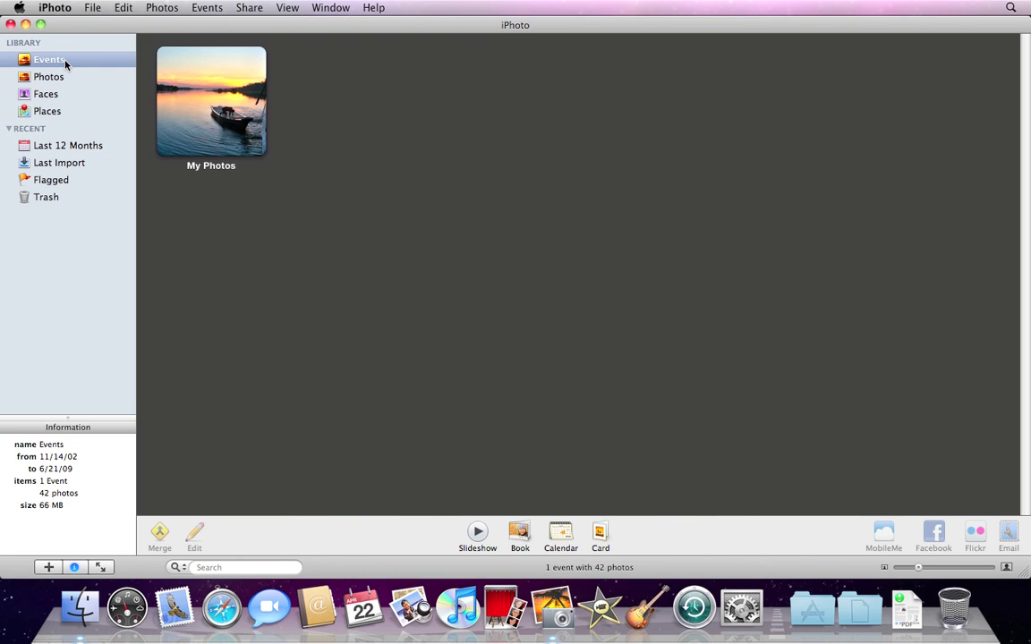
{"action": "left_click", "coordinate": [66, 78]}
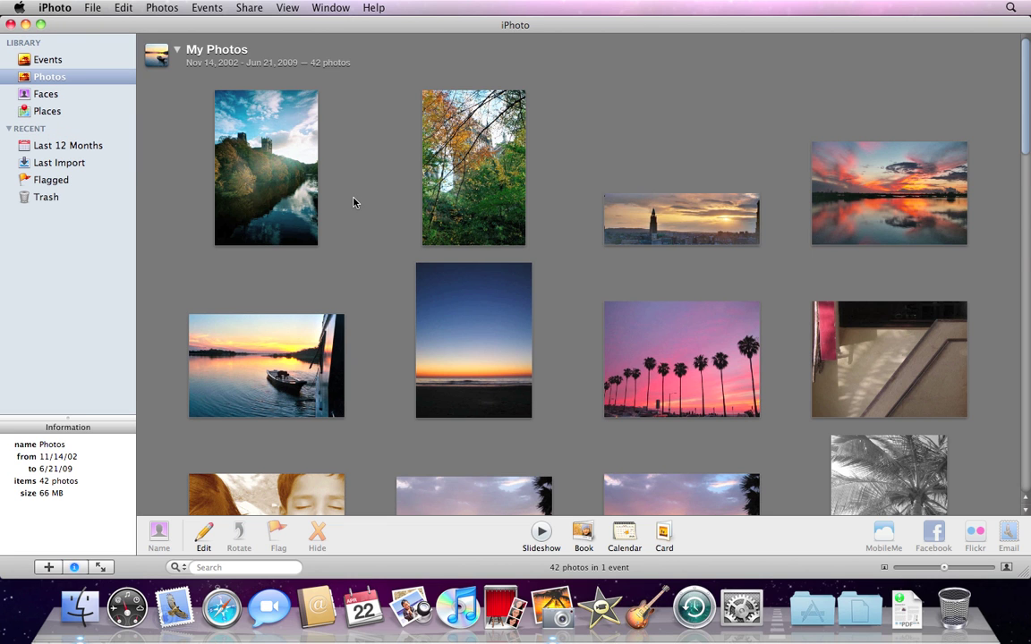
{"action": "scroll", "coordinate": [353, 202], "scroll_direction": "down", "scroll_amount": 20}
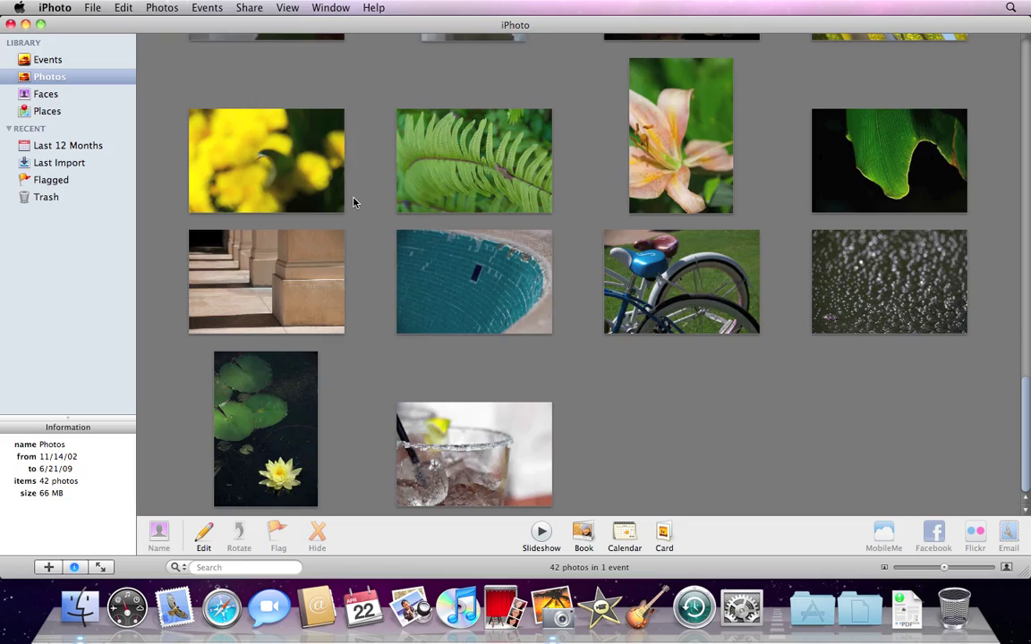
{"action": "scroll", "coordinate": [353, 202], "scroll_direction": "up", "scroll_amount": 15}
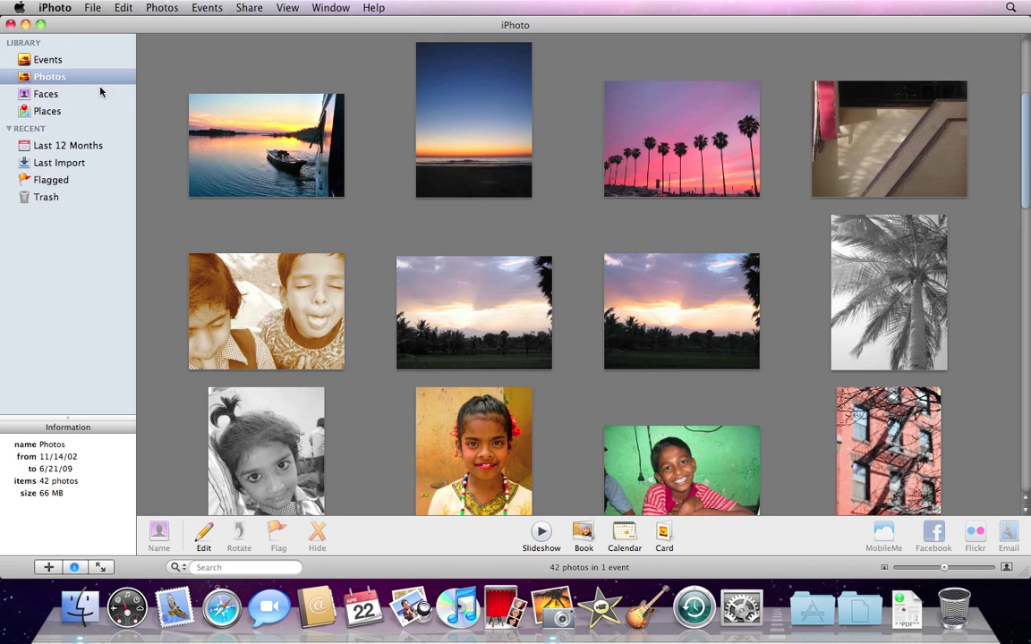
{"action": "left_click", "coordinate": [59, 62]}
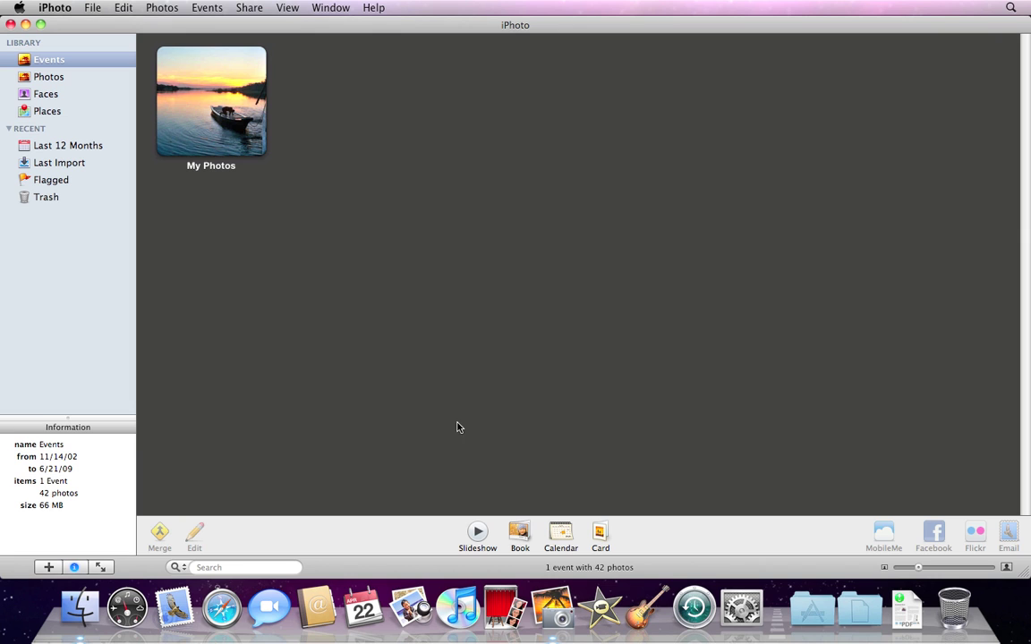
{"action": "double_click", "coordinate": [221, 120]}
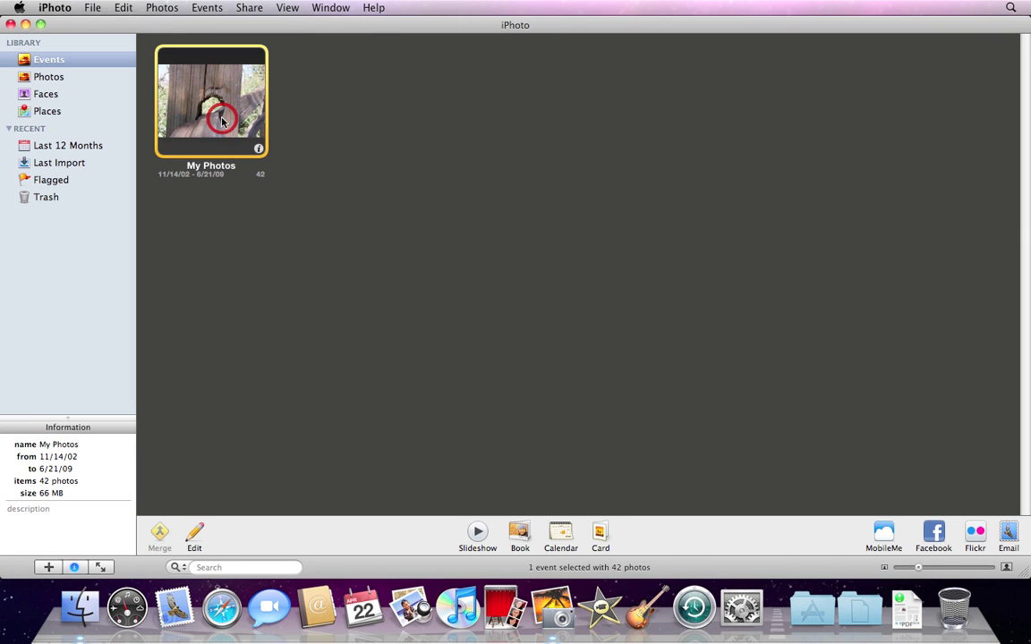
{"action": "scroll", "coordinate": [349, 190], "scroll_direction": "up", "scroll_amount": 10}
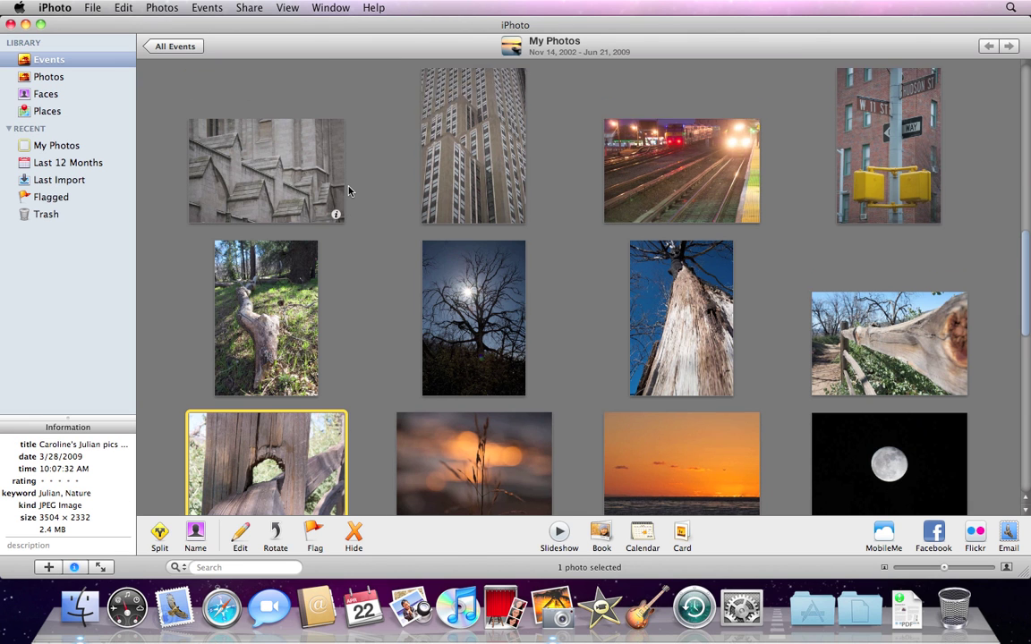
{"action": "scroll", "coordinate": [349, 190], "scroll_direction": "down", "scroll_amount": 12}
{"action": "scroll", "coordinate": [349, 191], "scroll_direction": "down", "scroll_amount": 5}
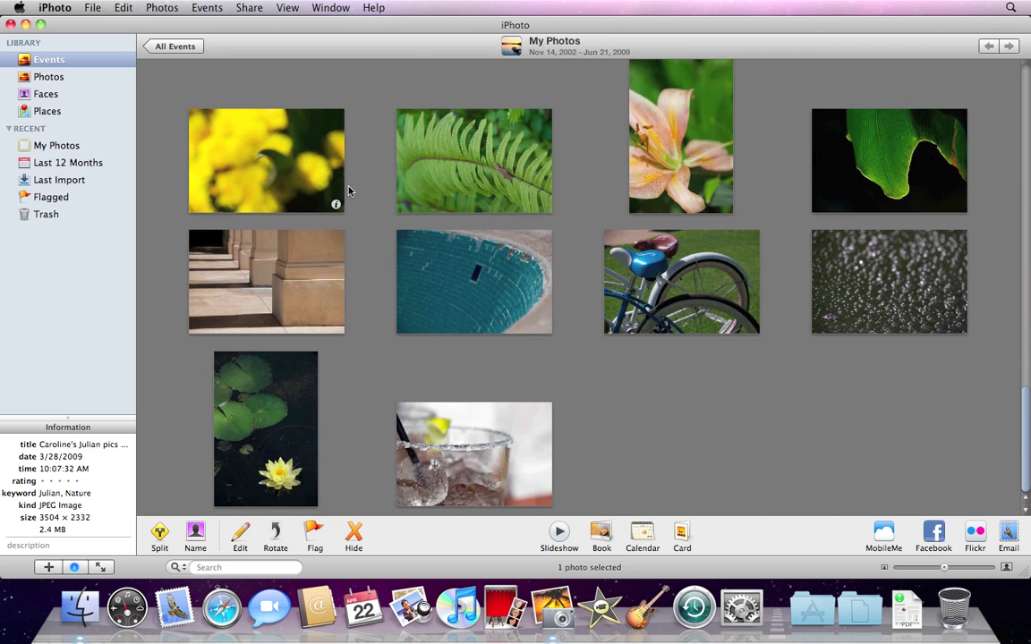
{"action": "left_click", "coordinate": [181, 46]}
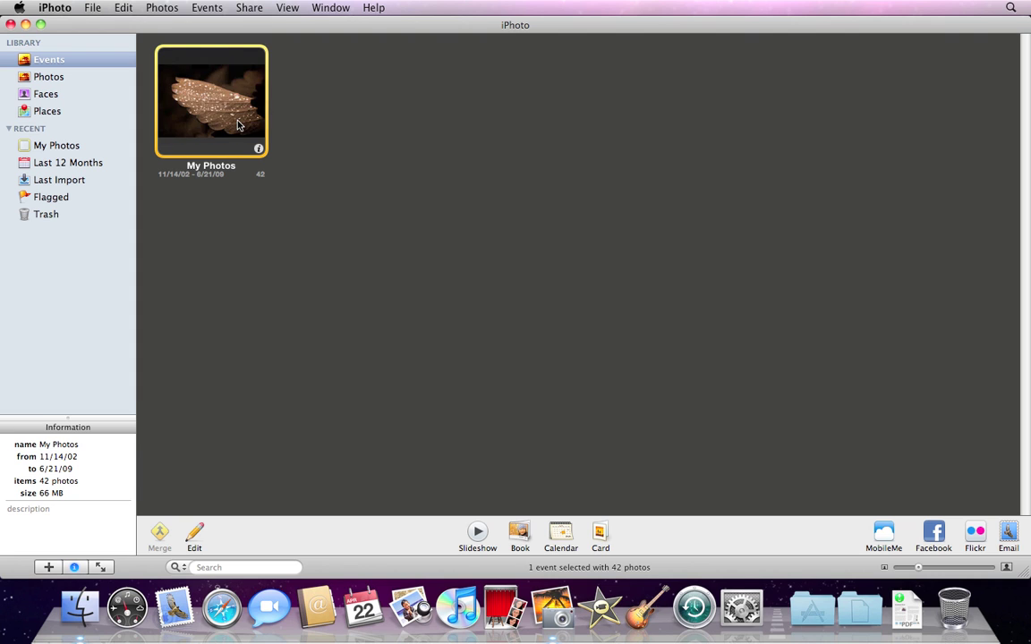
- Split the My Photos event into seven events, starting at the Brazil sunset photo
{"action": "double_click", "coordinate": [241, 117]}
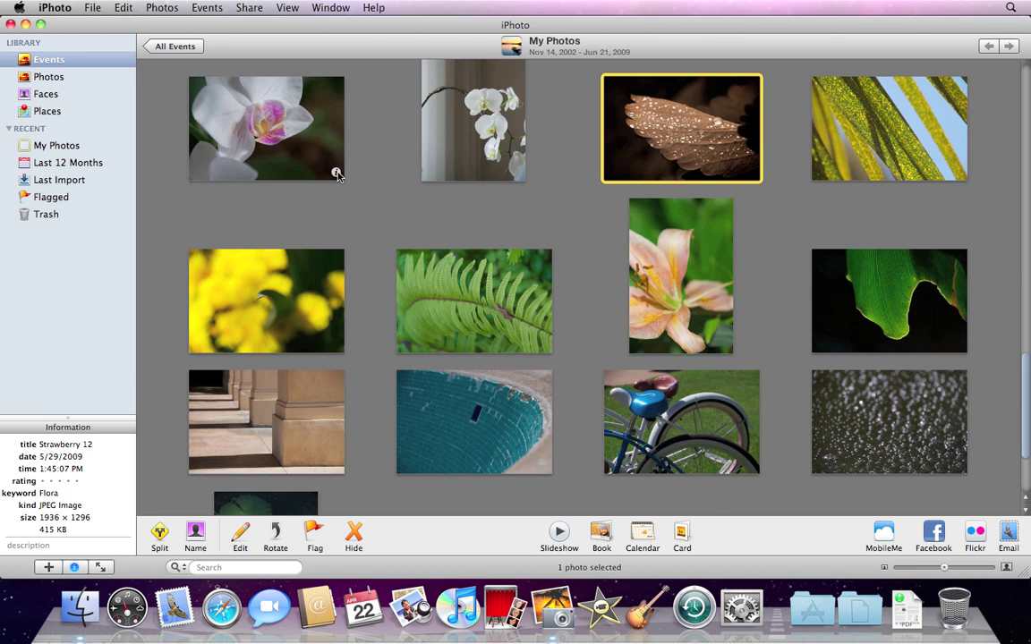
{"action": "scroll", "coordinate": [336, 174], "scroll_direction": "up", "scroll_amount": 10}
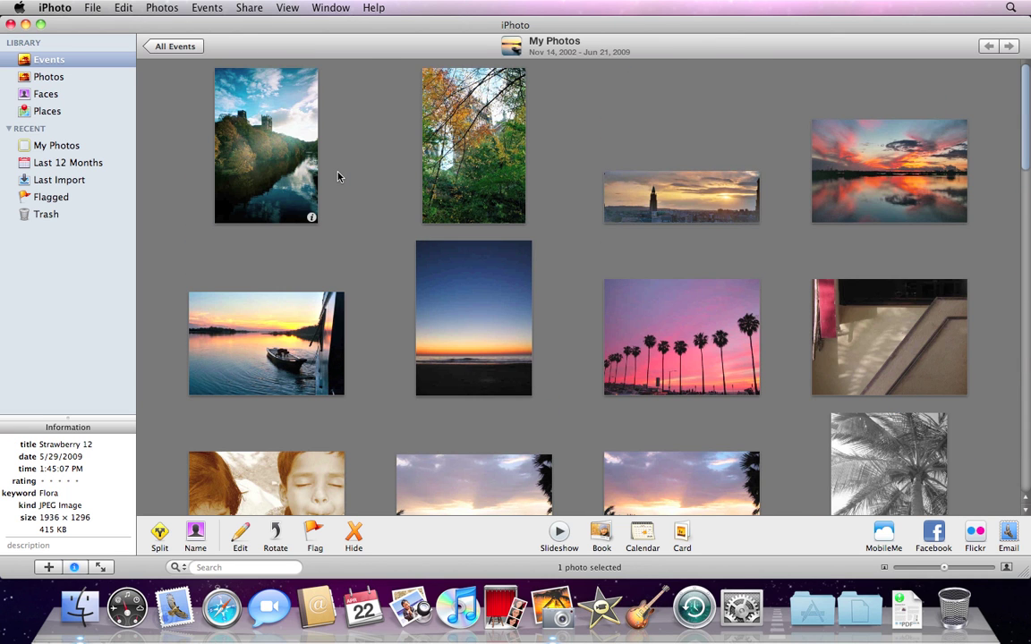
{"action": "left_click", "coordinate": [851, 201]}
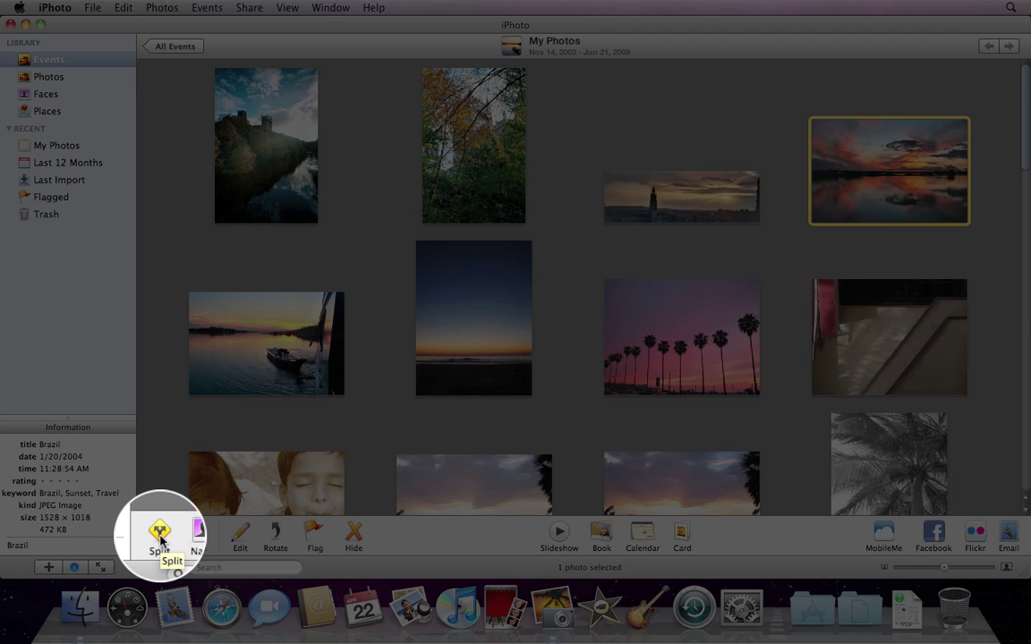
{"action": "left_click", "coordinate": [159, 534]}
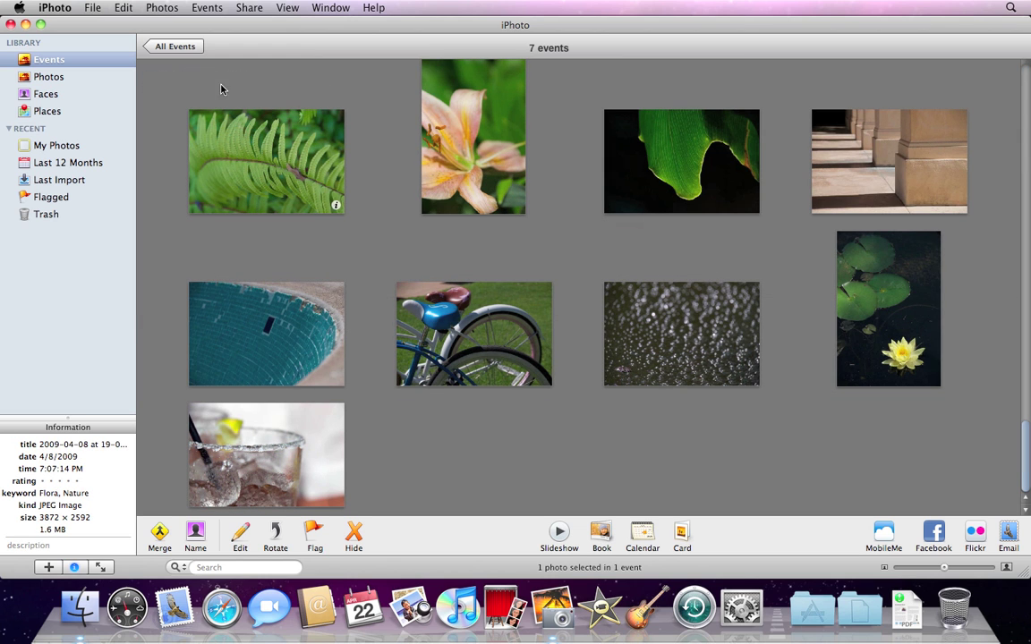
- Merge the untitled Jan 22, 2005 event with the Jan 20, 2004 event
{"action": "left_click", "coordinate": [180, 52]}
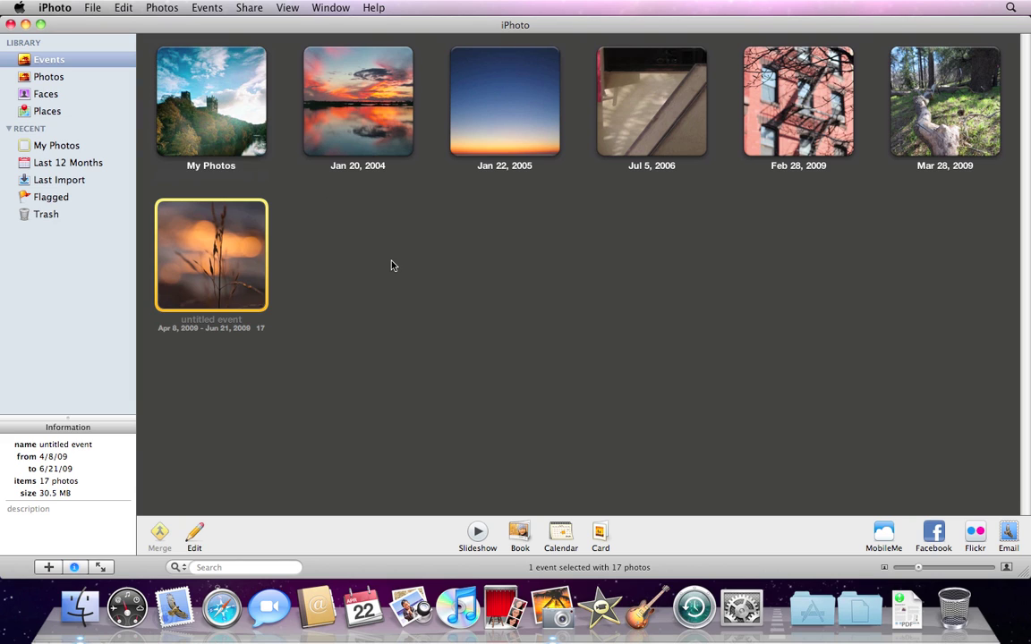
{"action": "left_click", "coordinate": [391, 265]}
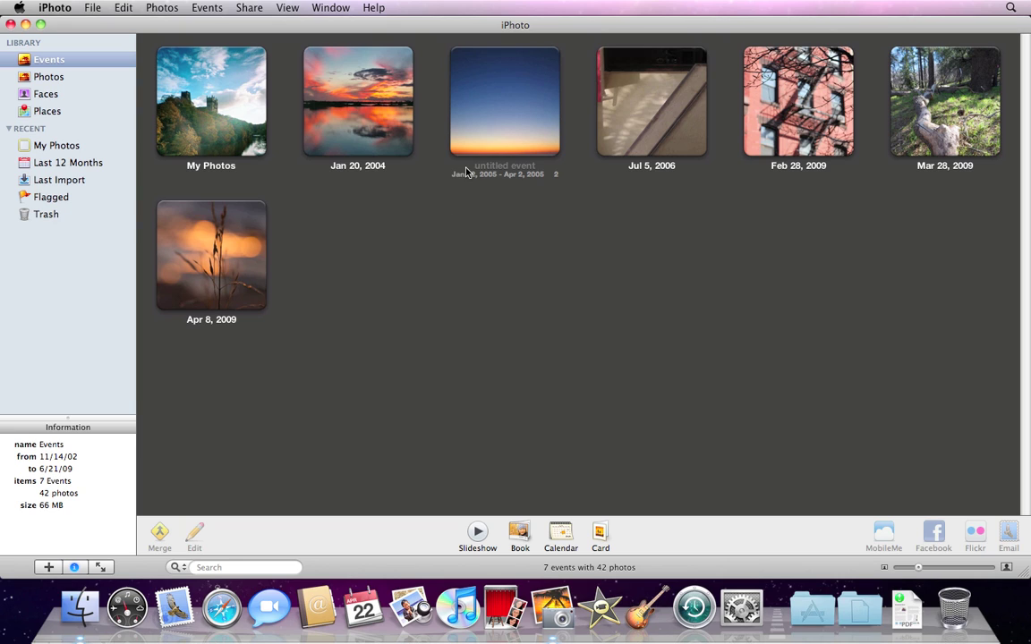
{"action": "left_click_drag", "start_coordinate": [498, 107], "coordinate": [363, 112]}
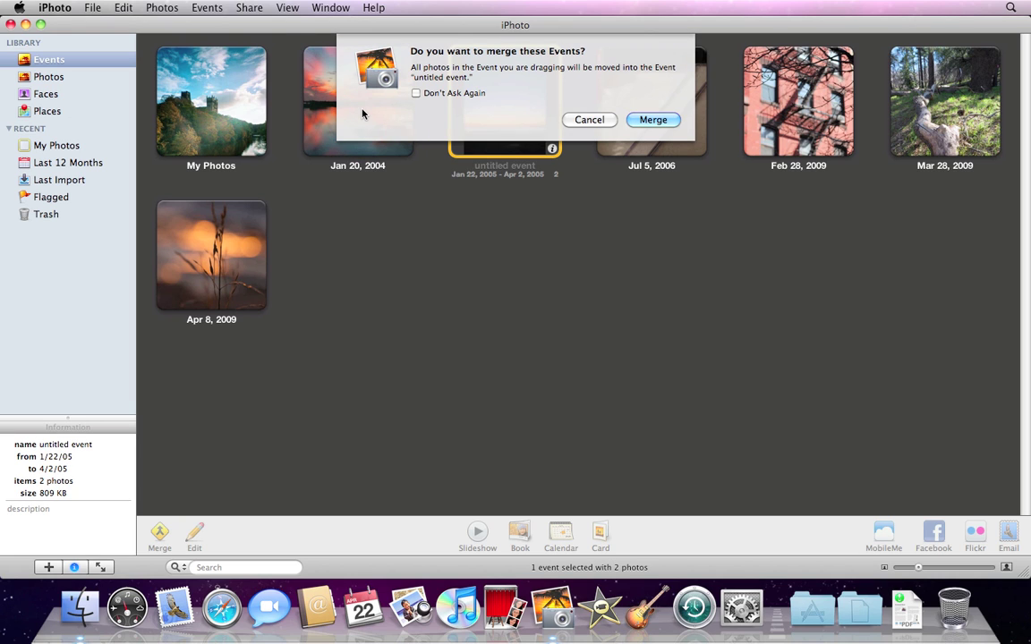
{"action": "left_click", "coordinate": [644, 121]}
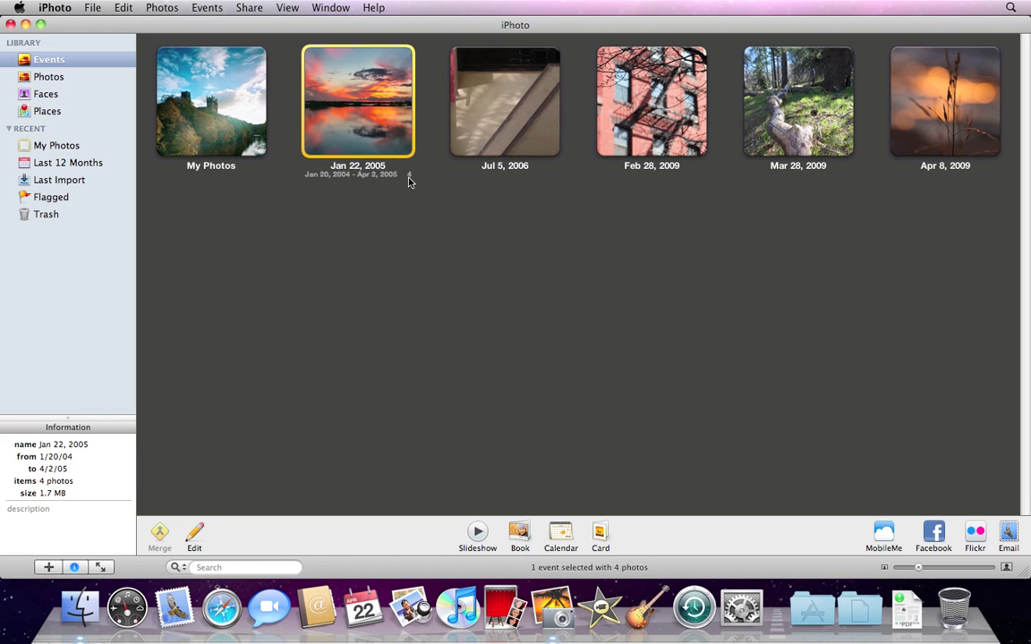
{"action": "left_click", "coordinate": [438, 251]}
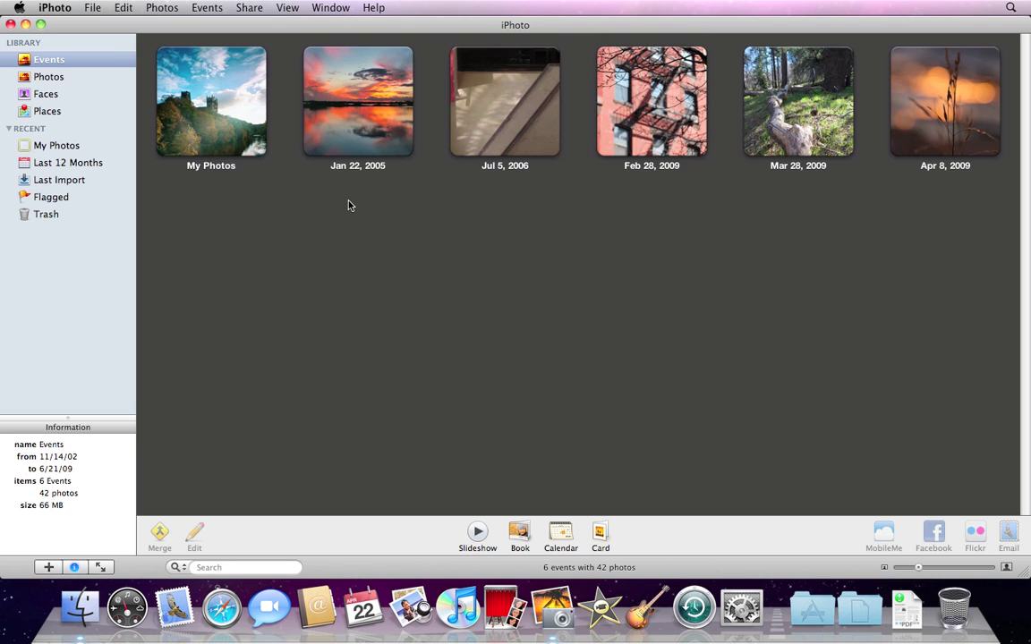
{"action": "left_click_drag", "start_coordinate": [347, 202], "coordinate": [897, 159]}
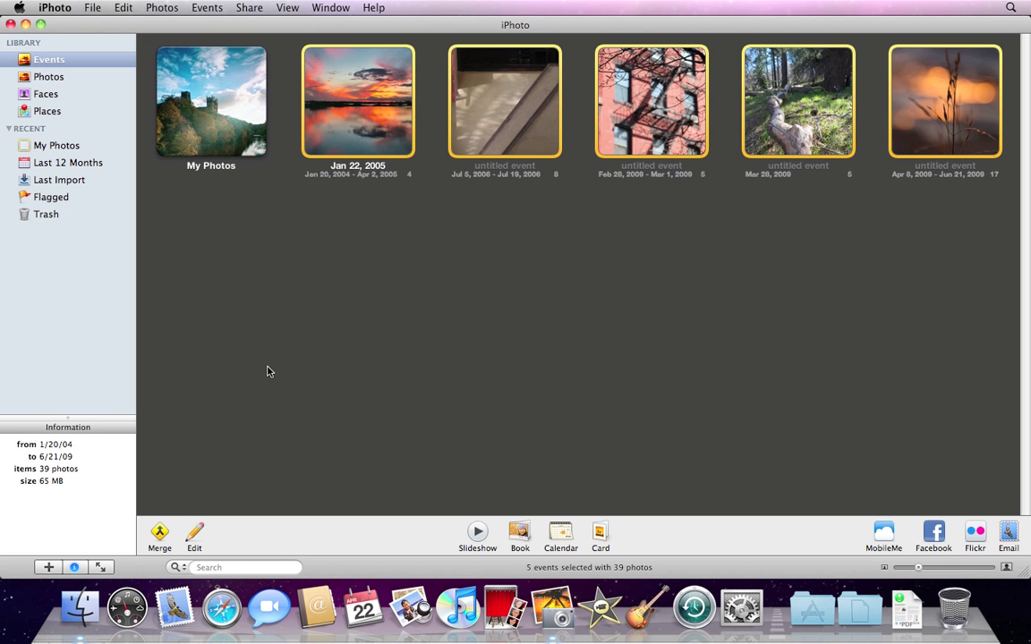
{"action": "left_click", "coordinate": [267, 370]}
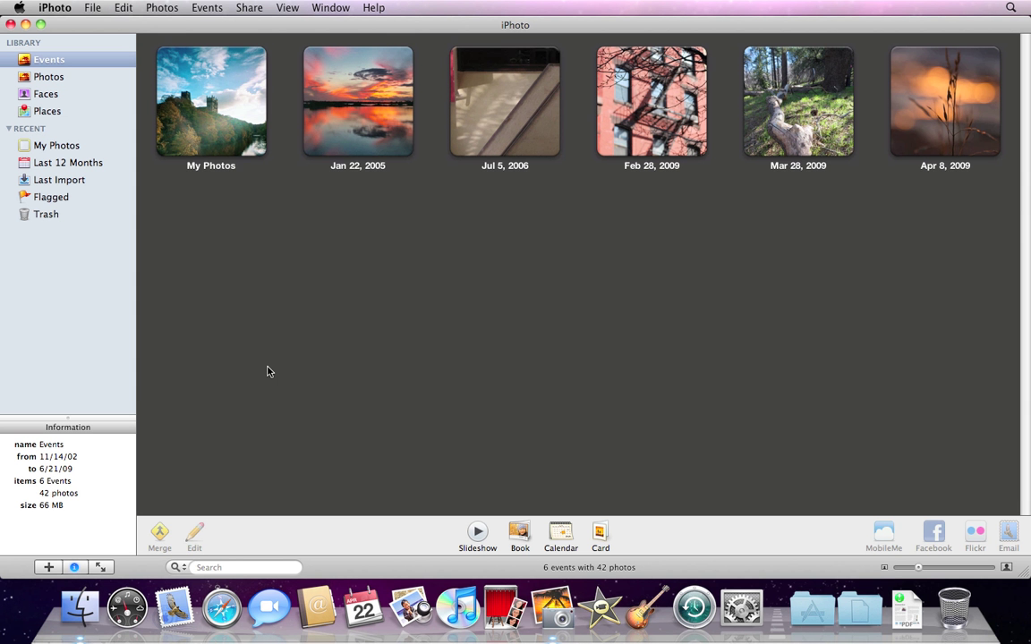
- Title the first four event thumbnails England, Brazil, India and New York in order
{"action": "left_click", "coordinate": [211, 167]}
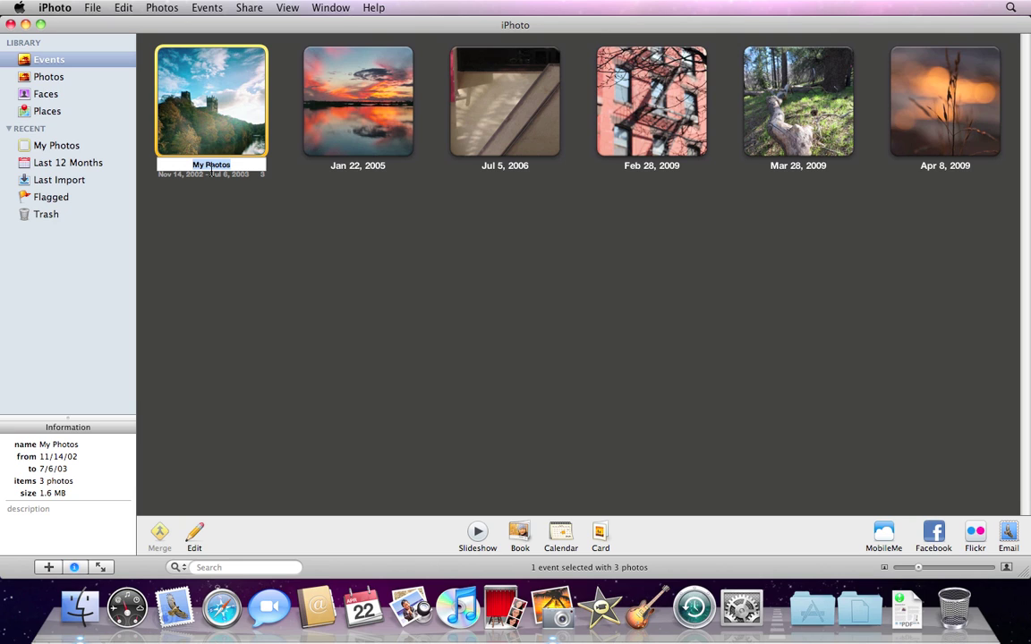
{"action": "type", "text": "England"}
{"action": "key", "text": "Tab"}
{"action": "type", "text": "Brazil"}
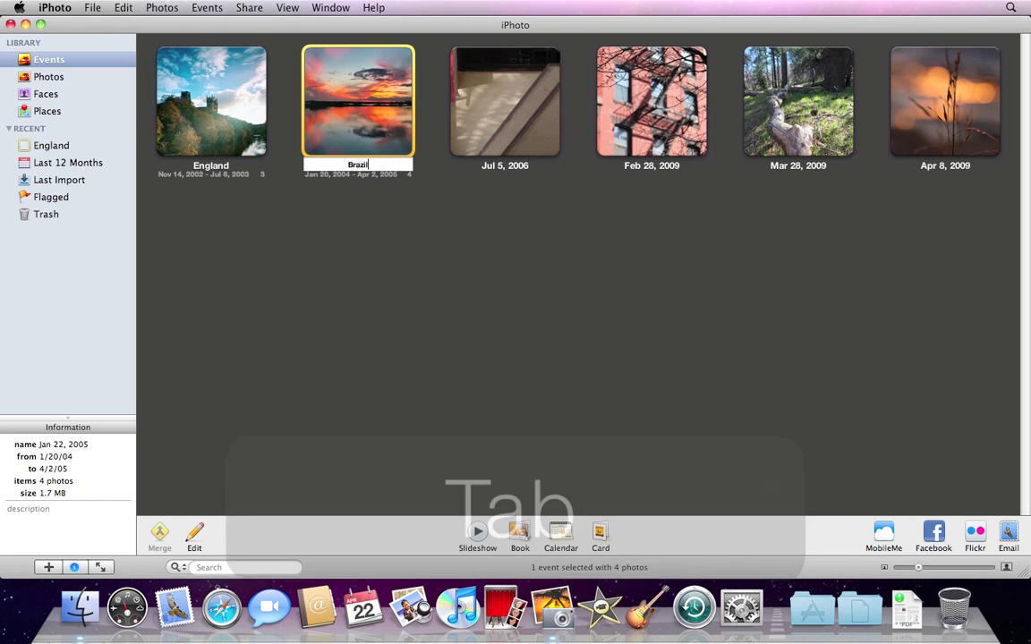
{"action": "key", "text": "Tab"}
{"action": "type", "text": "India"}
{"action": "key", "text": "Tab"}
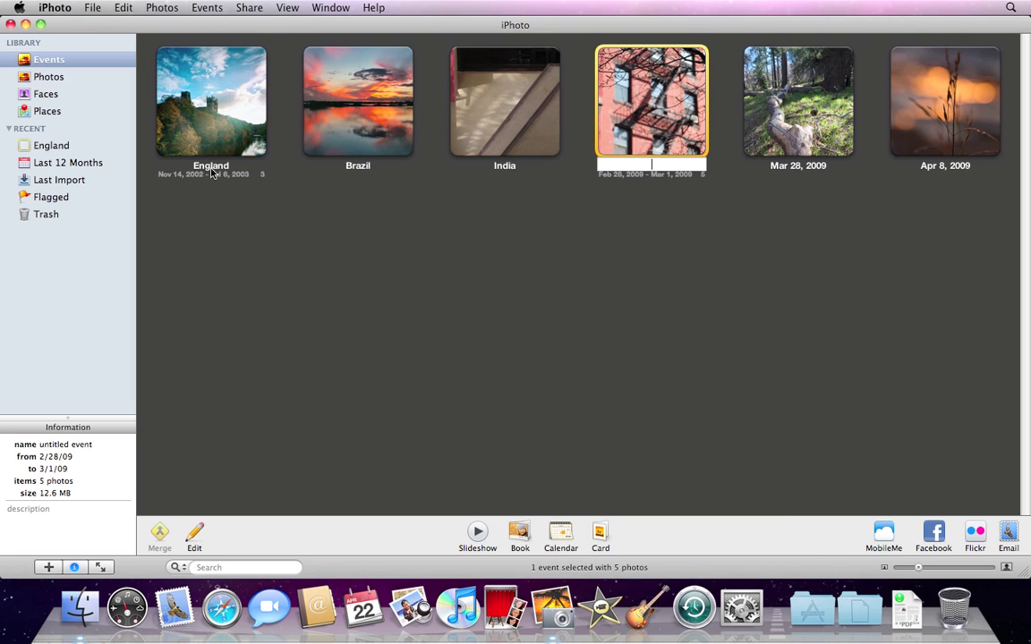
{"action": "type", "text": "New York"}
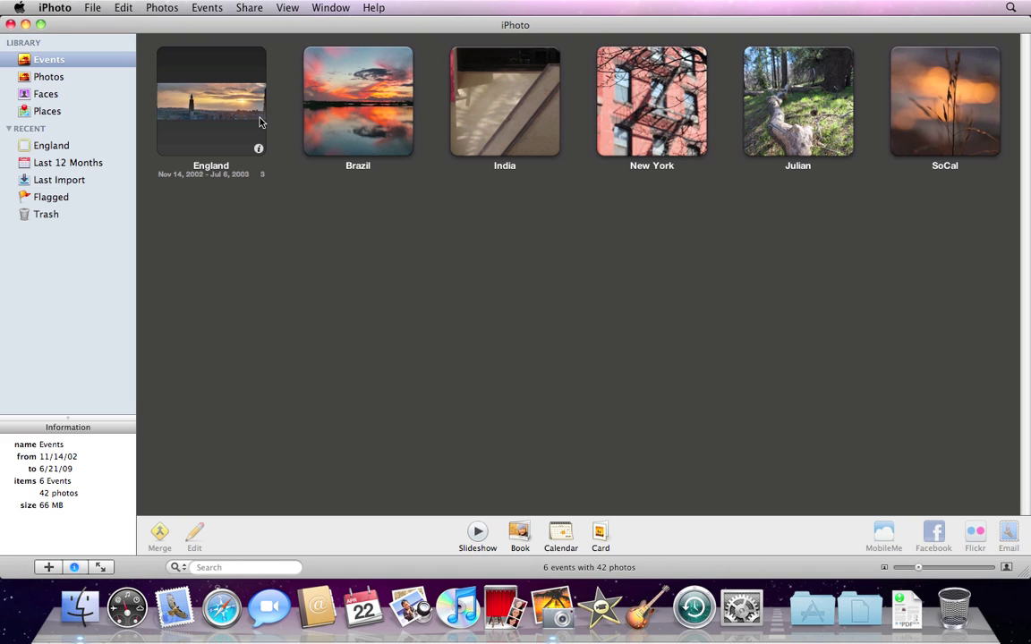
- Set the skimmed sunset shot as the England event's key photo
{"action": "key", "text": "space"}
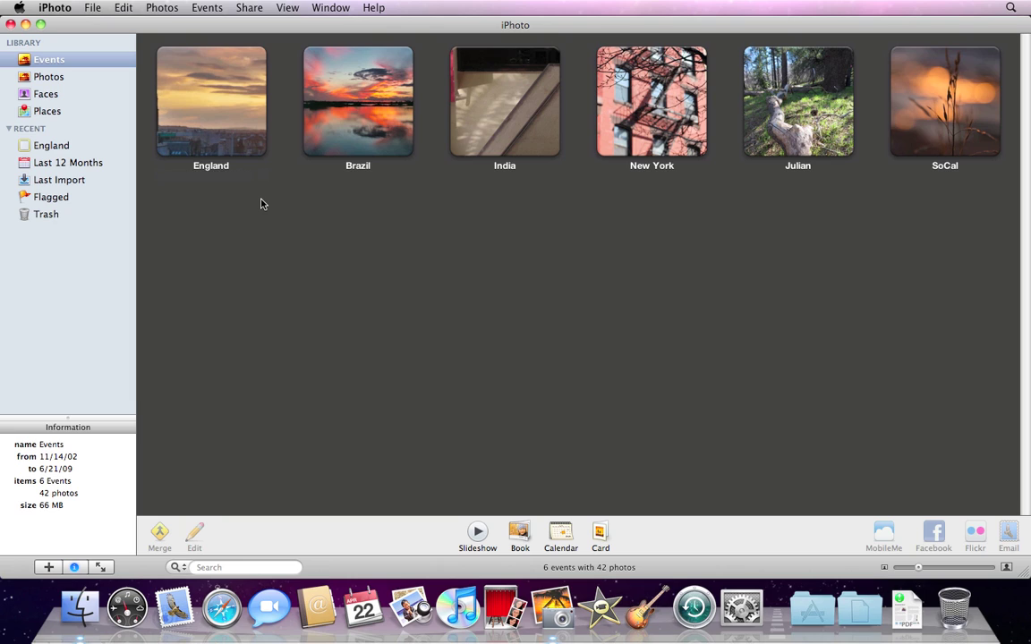
{"action": "mouse_move", "coordinate": [363, 183]}
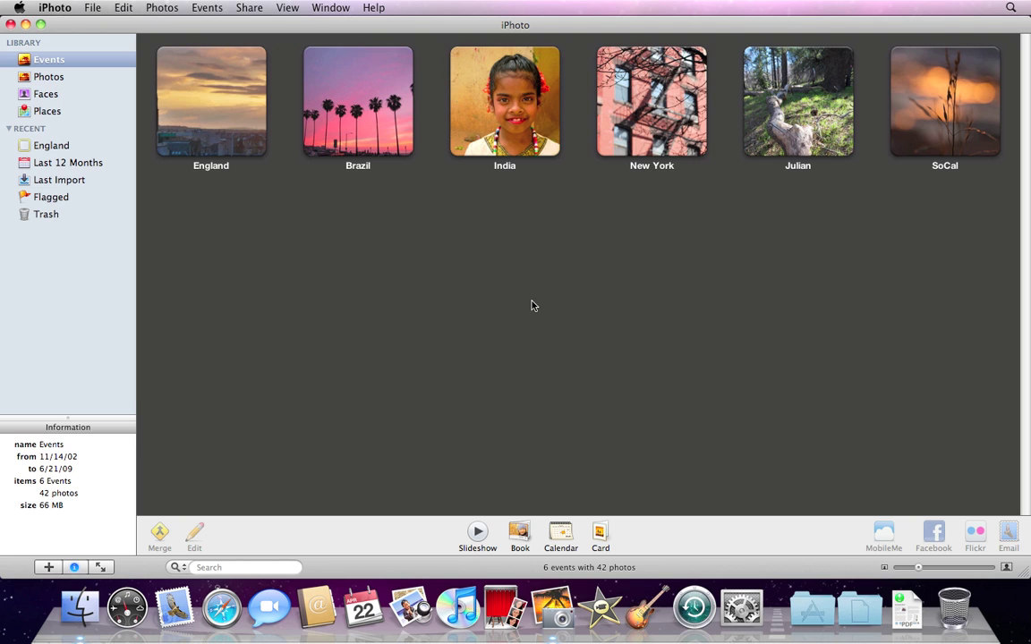
- Drag the night train station photo onto the New York title to make it the key photo
{"action": "double_click", "coordinate": [637, 122]}
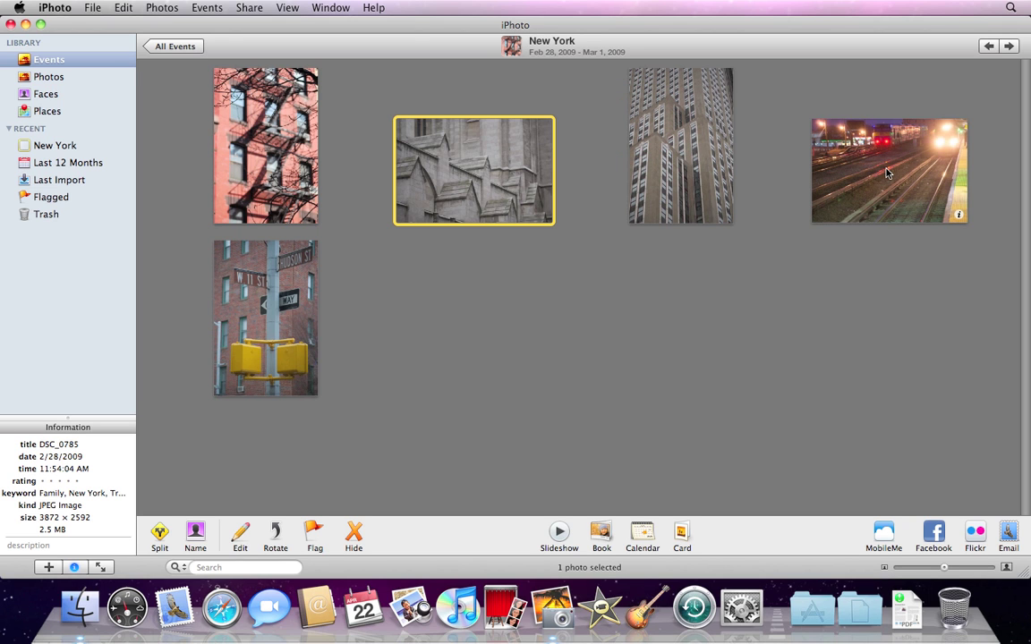
{"action": "left_click", "coordinate": [805, 152]}
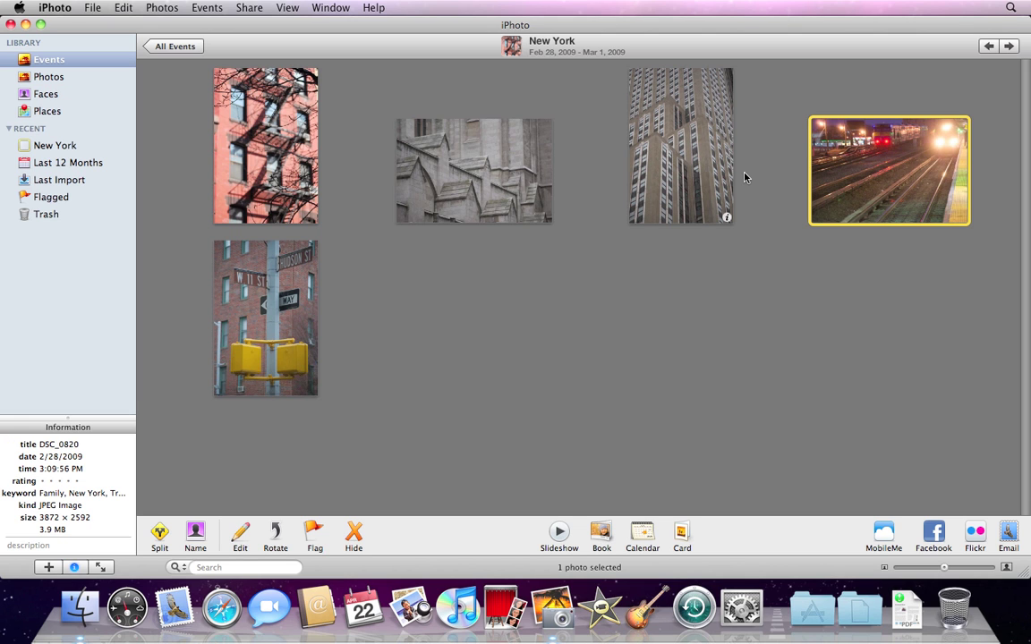
{"action": "left_click_drag", "start_coordinate": [886, 196], "coordinate": [635, 112]}
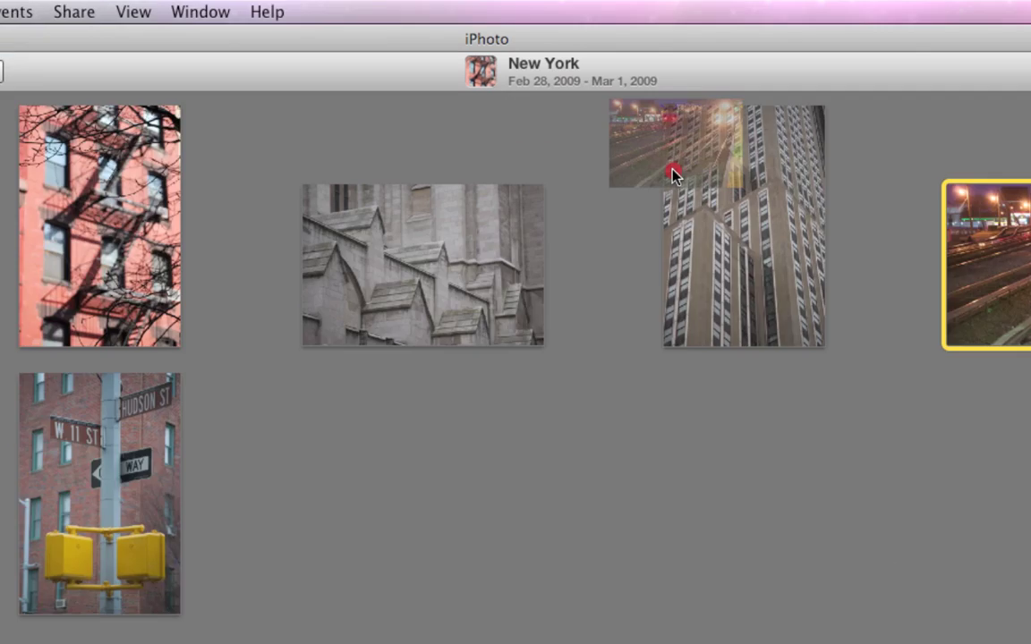
{"action": "left_click_drag", "start_coordinate": [672, 174], "coordinate": [488, 80]}
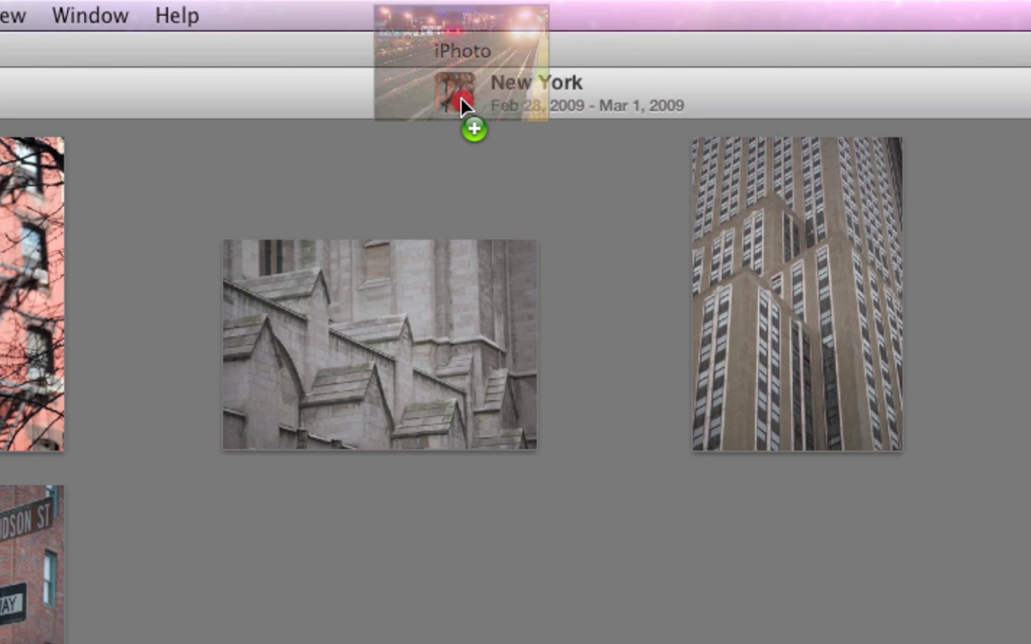
{"action": "left_click_drag", "start_coordinate": [463, 106], "coordinate": [462, 105]}
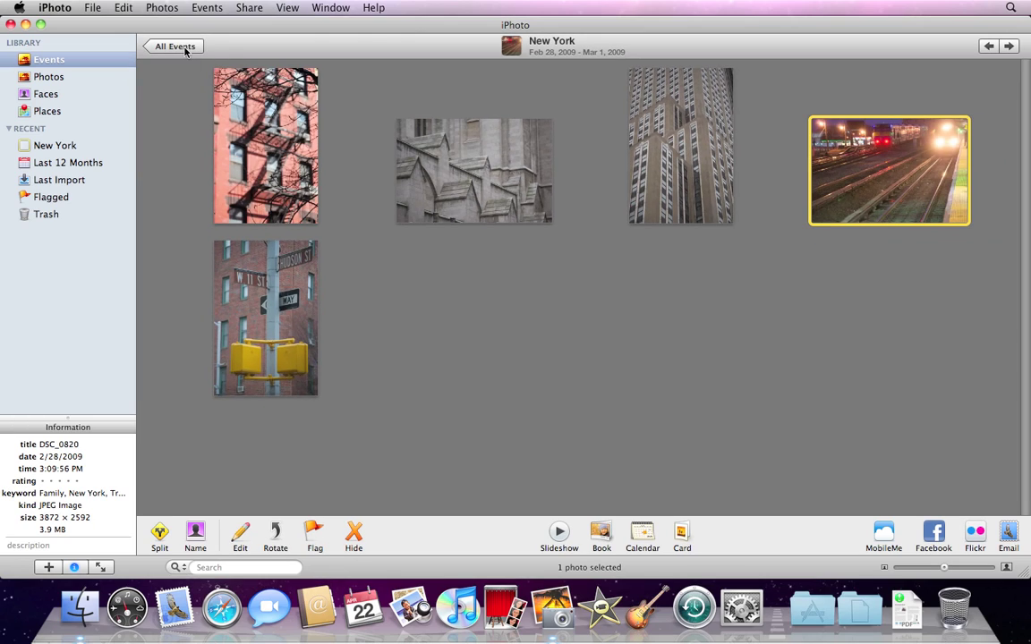
{"action": "left_click", "coordinate": [154, 51]}
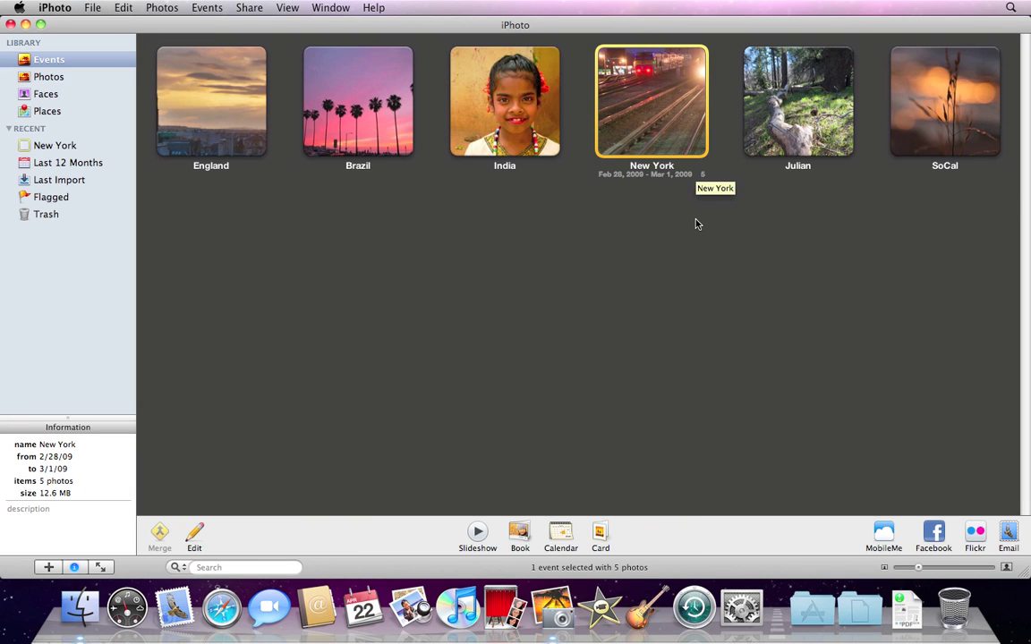
{"action": "left_click", "coordinate": [684, 288]}
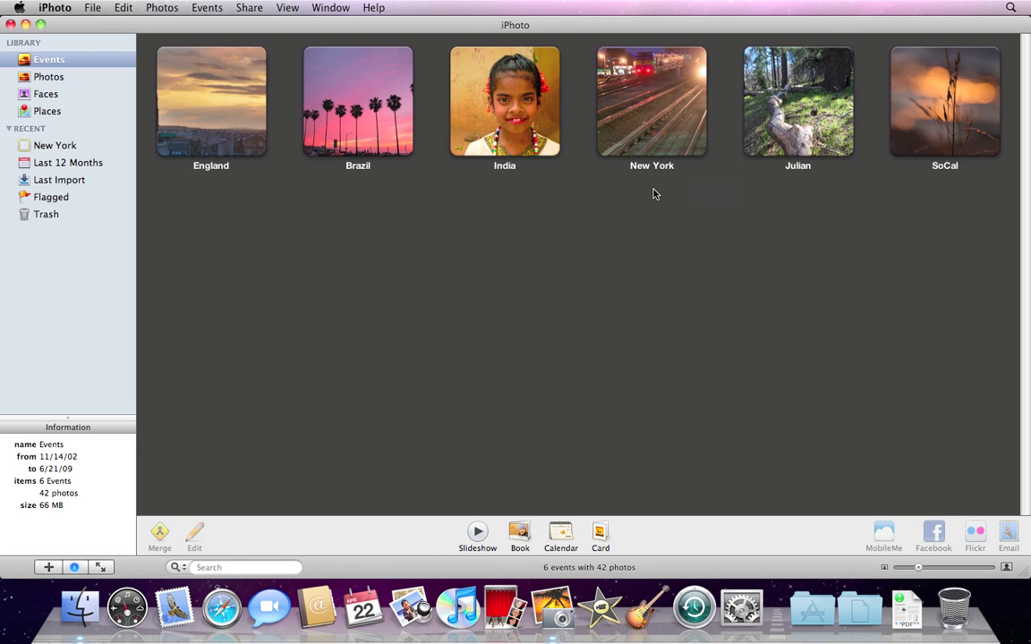
- Select the fire-escape, cathedral and skyscraper photos and put them in a new album 'NY buildings'
{"action": "double_click", "coordinate": [644, 104]}
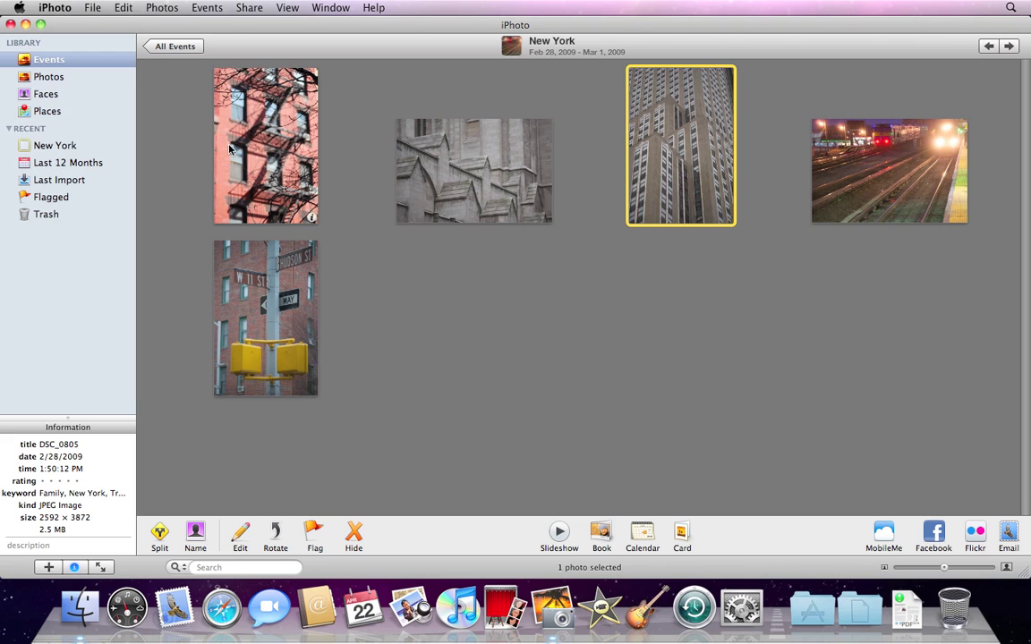
{"action": "left_click_drag", "start_coordinate": [203, 151], "coordinate": [631, 150]}
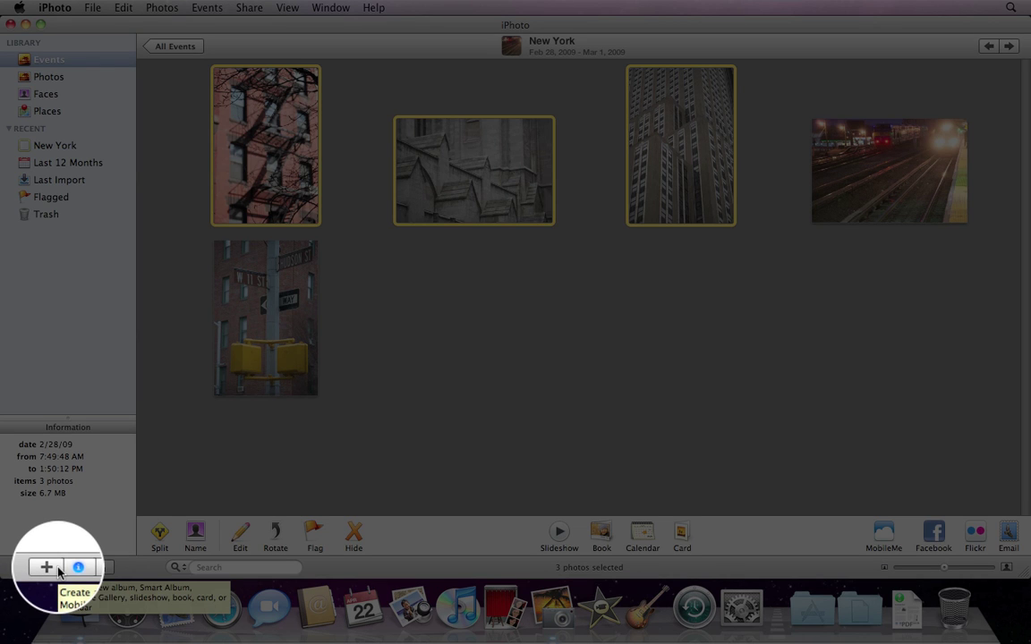
{"action": "left_click", "coordinate": [48, 567]}
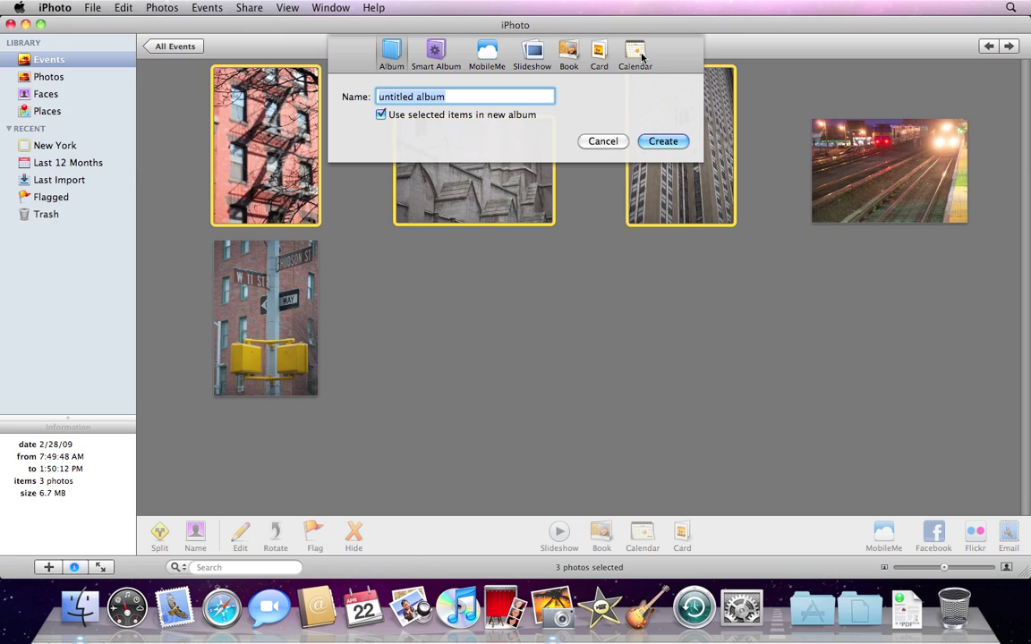
{"action": "left_click", "coordinate": [393, 57]}
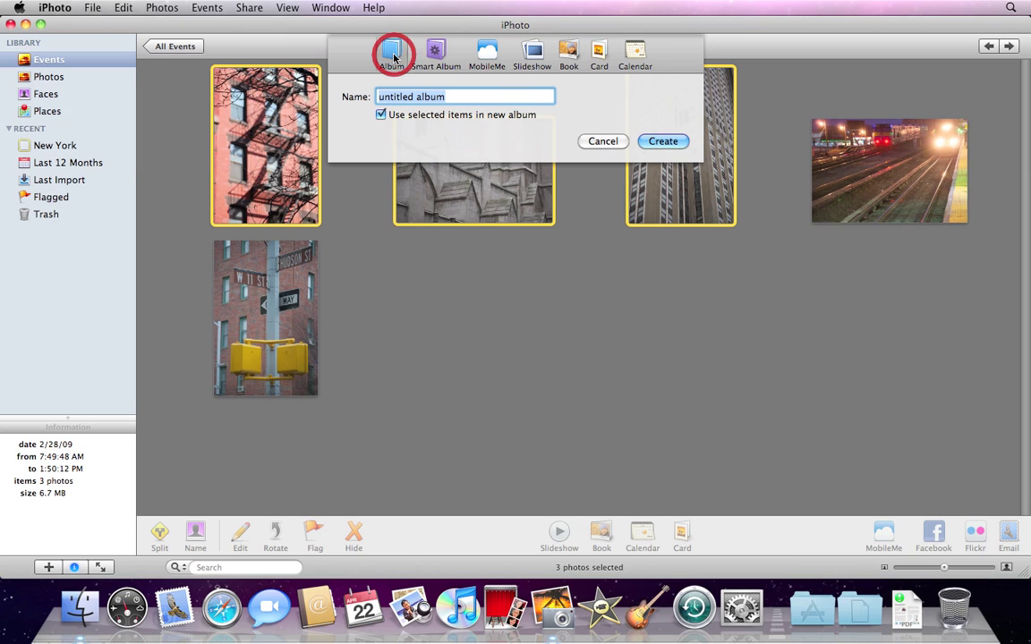
{"action": "type", "text": "NY bu"}
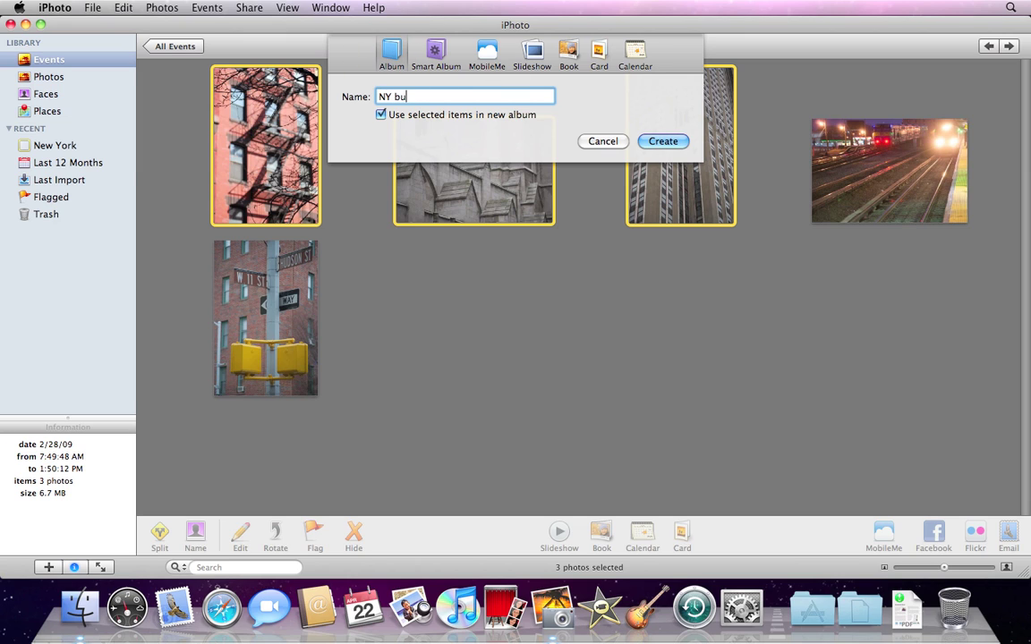
{"action": "type", "text": "ildings"}
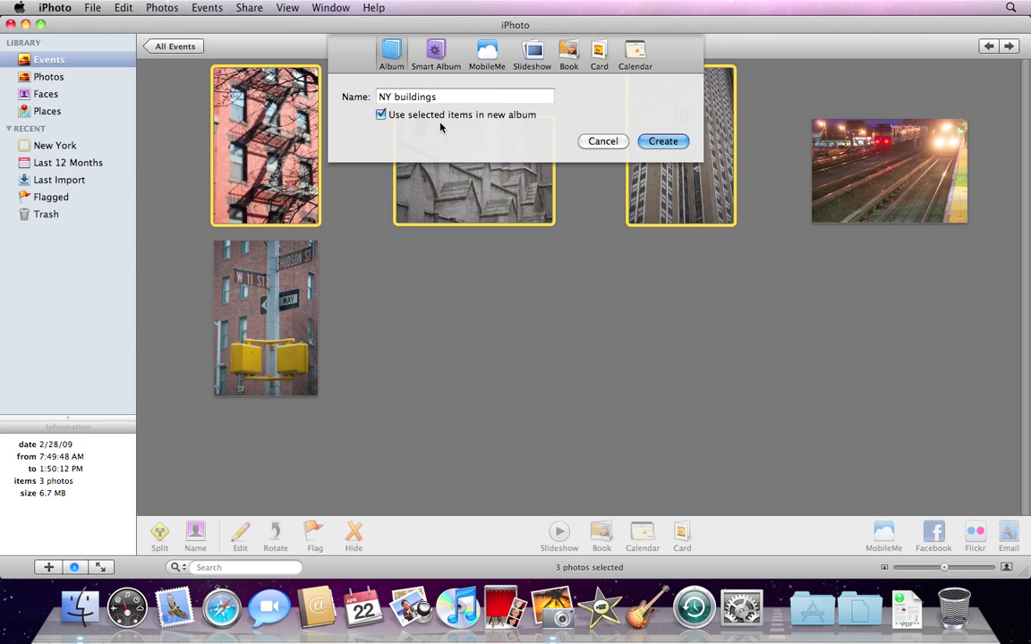
{"action": "key", "text": "Return"}
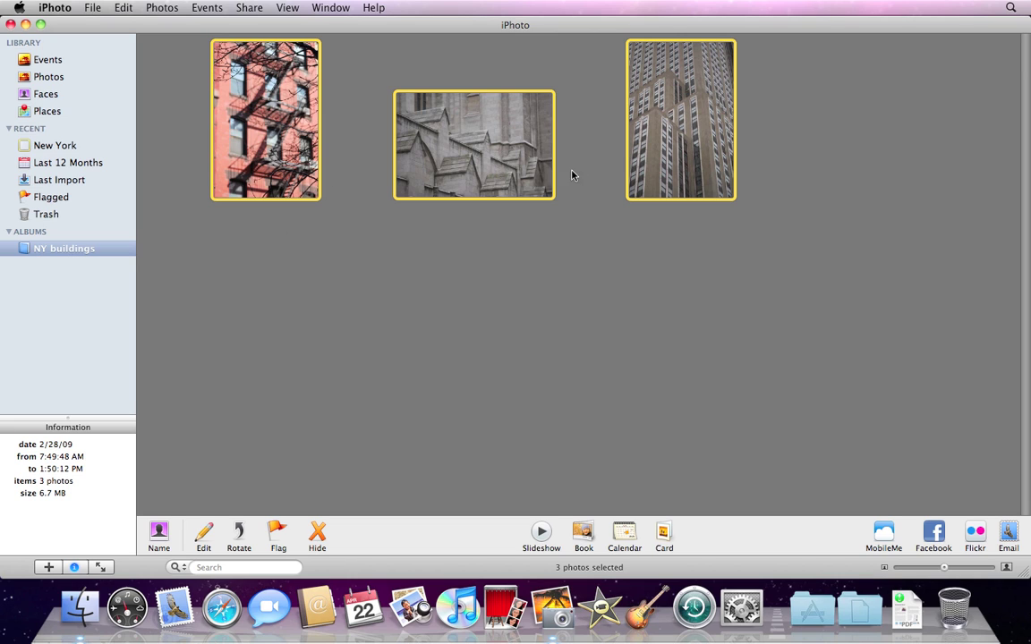
- Compare the New York event with the NY buildings album, ending on the Events view
{"action": "left_click", "coordinate": [520, 258]}
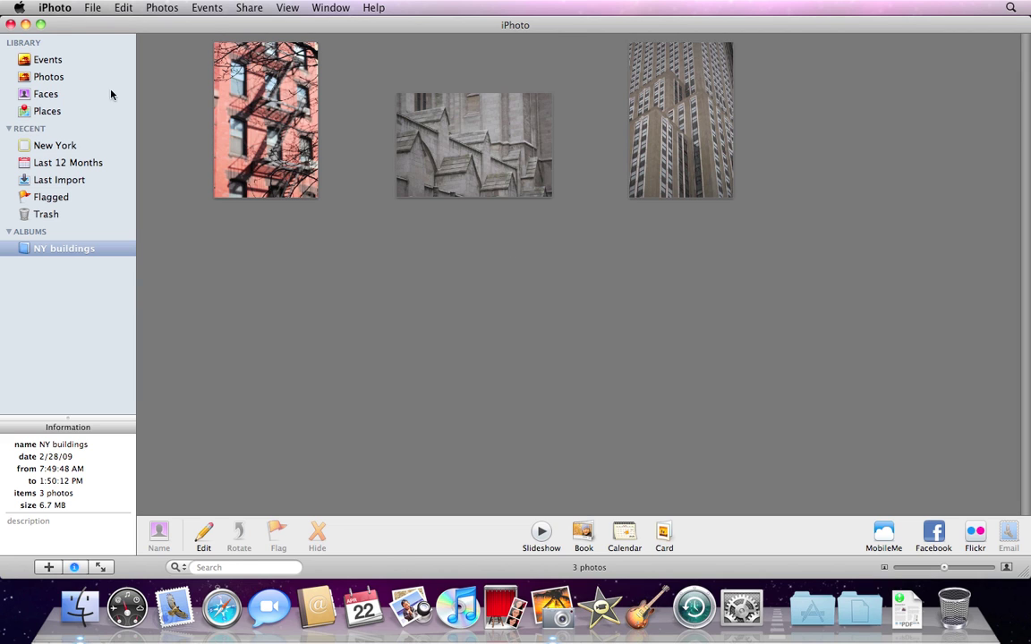
{"action": "left_click", "coordinate": [44, 62]}
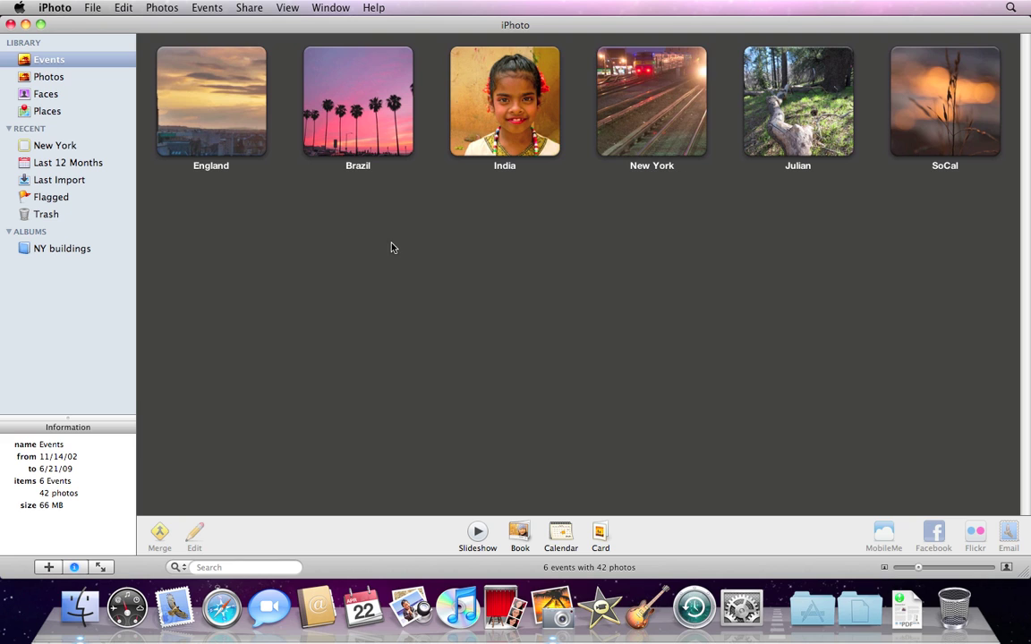
{"action": "double_click", "coordinate": [622, 134]}
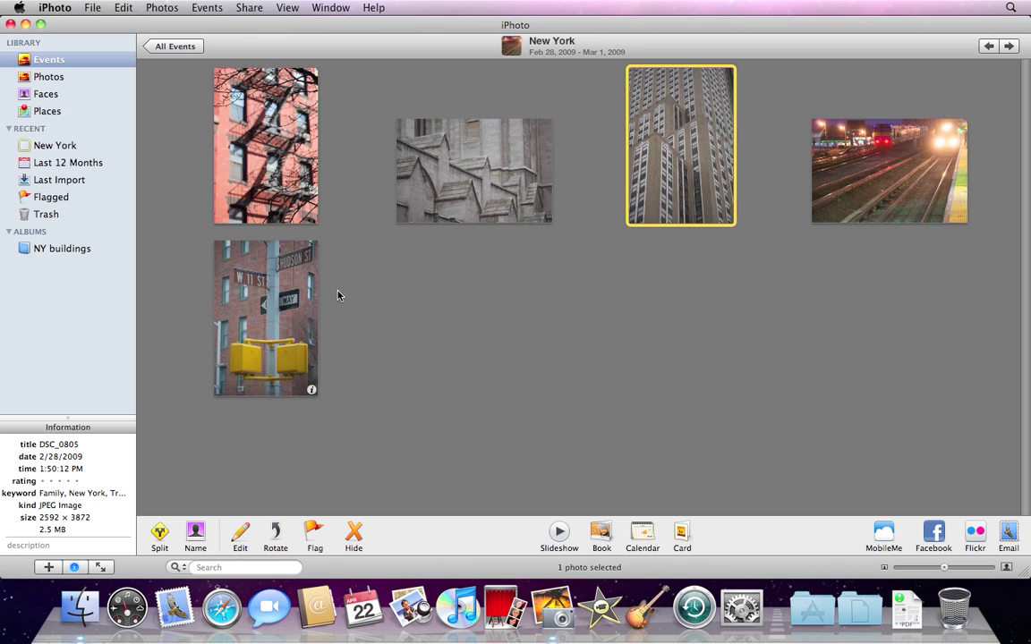
{"action": "left_click", "coordinate": [50, 249]}
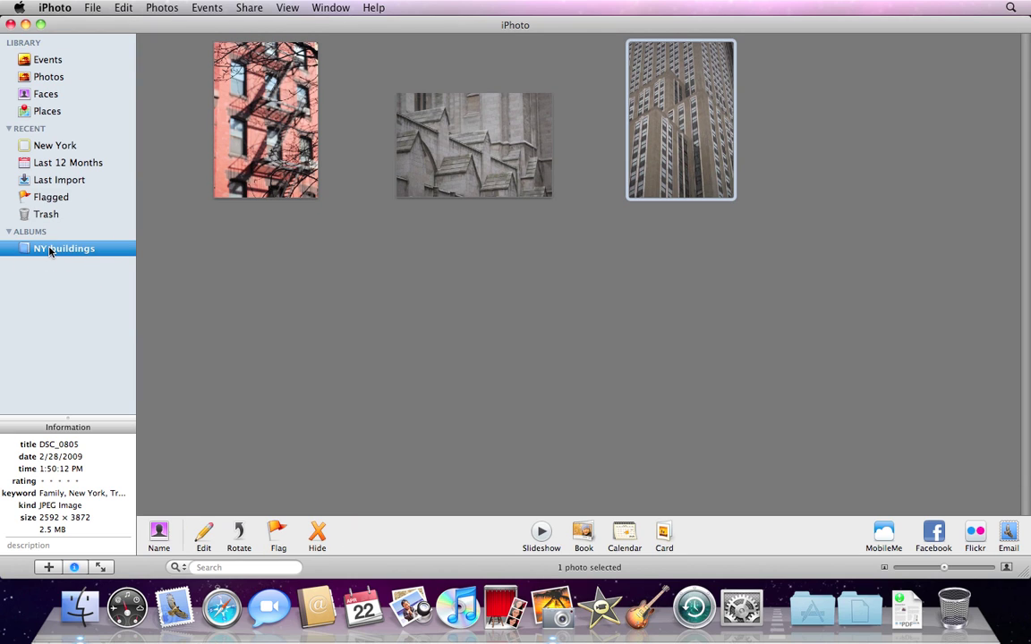
{"action": "left_click", "coordinate": [51, 61]}
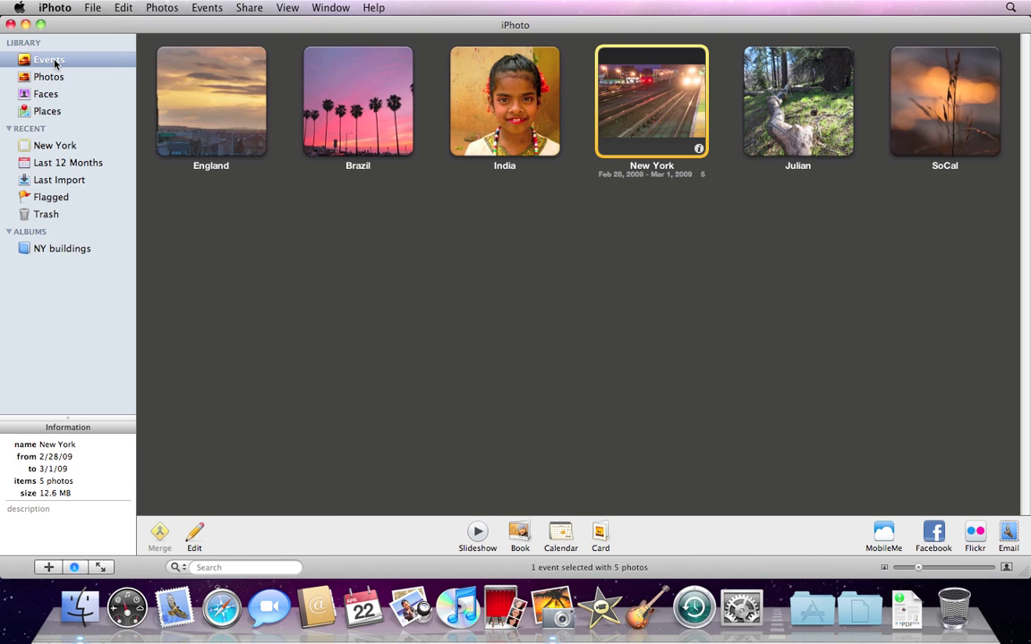